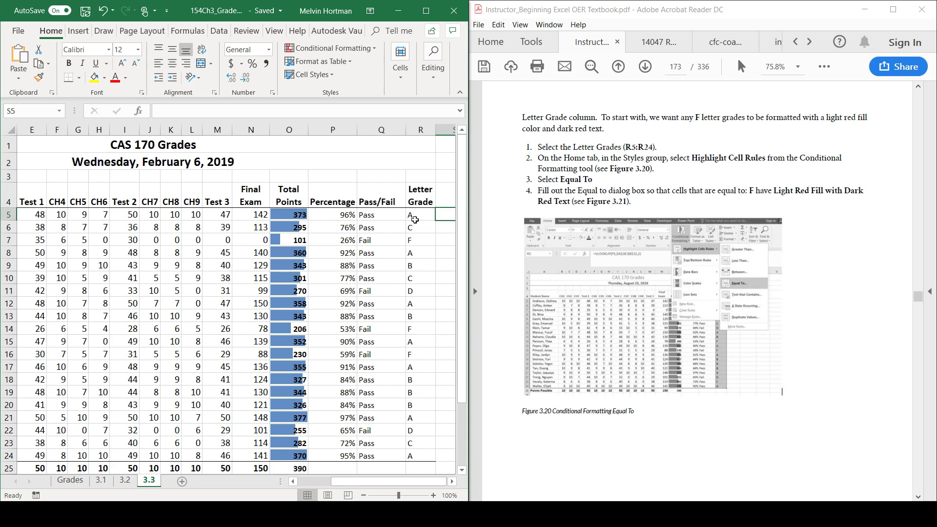
# Add an Equal To 'F' rule to R5:R24 with Light Red Fill and Dark Red Text.
pyautogui.click(417, 221)
pyautogui.moveTo(417, 220); pyautogui.dragTo(418, 456)
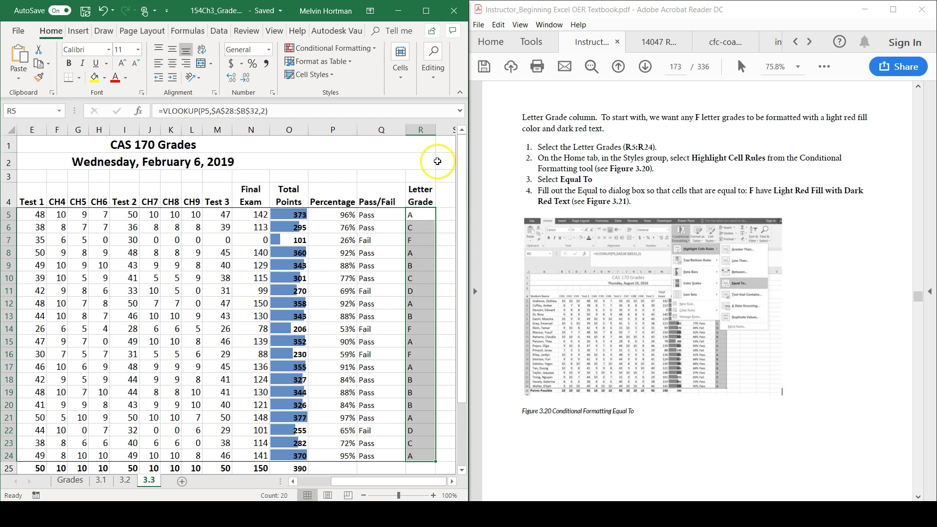
pyautogui.click(377, 52)
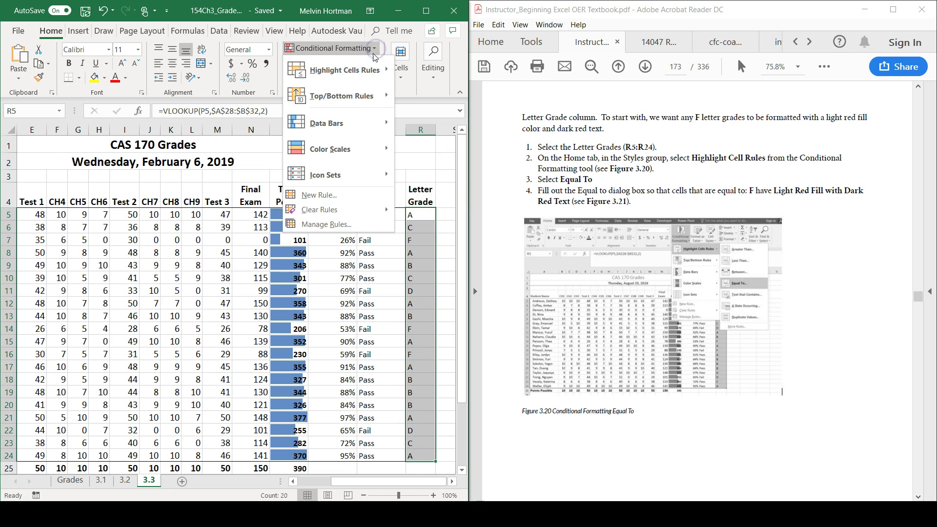
pyautogui.moveTo(355, 76)
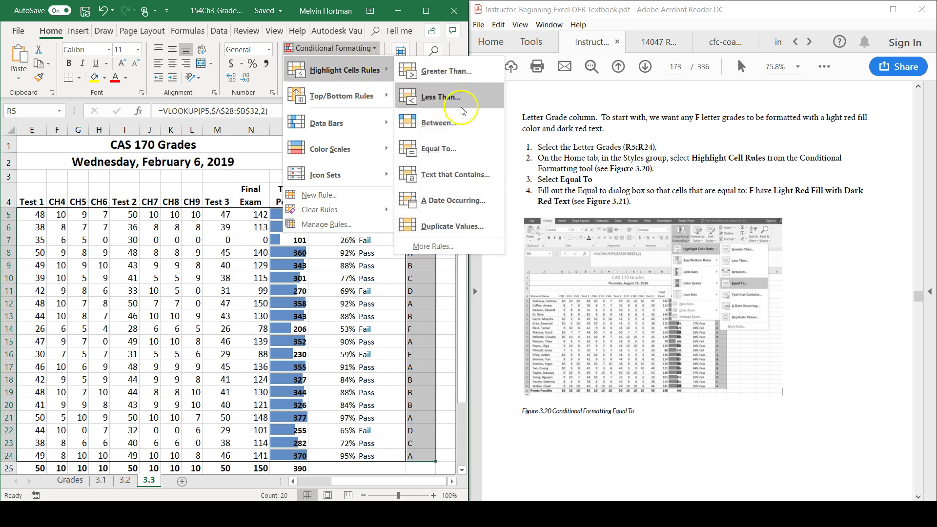
pyautogui.click(457, 147)
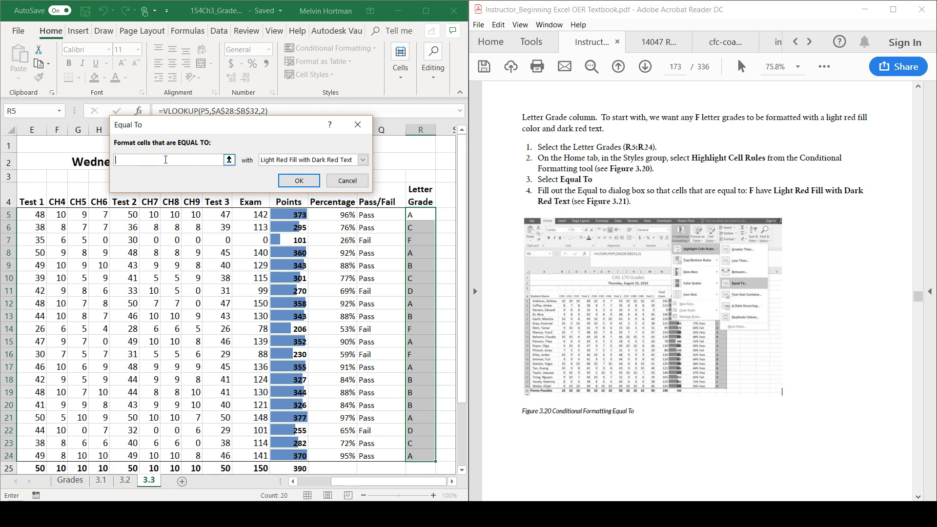
pyautogui.write('F')
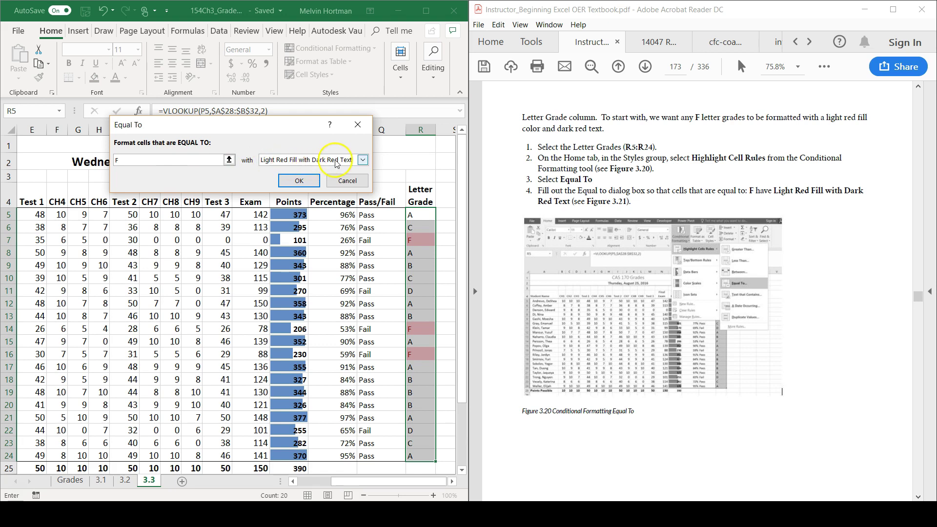
pyautogui.click(299, 181)
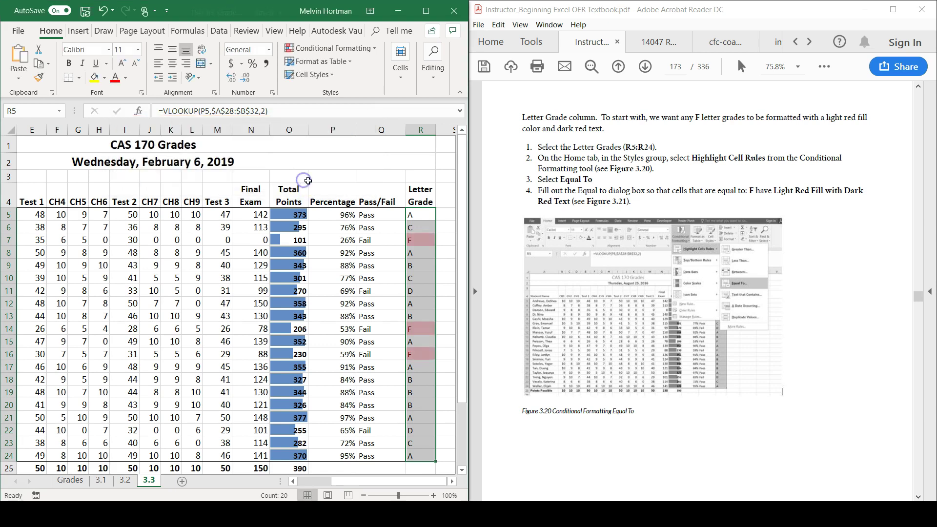
pyautogui.click(446, 240)
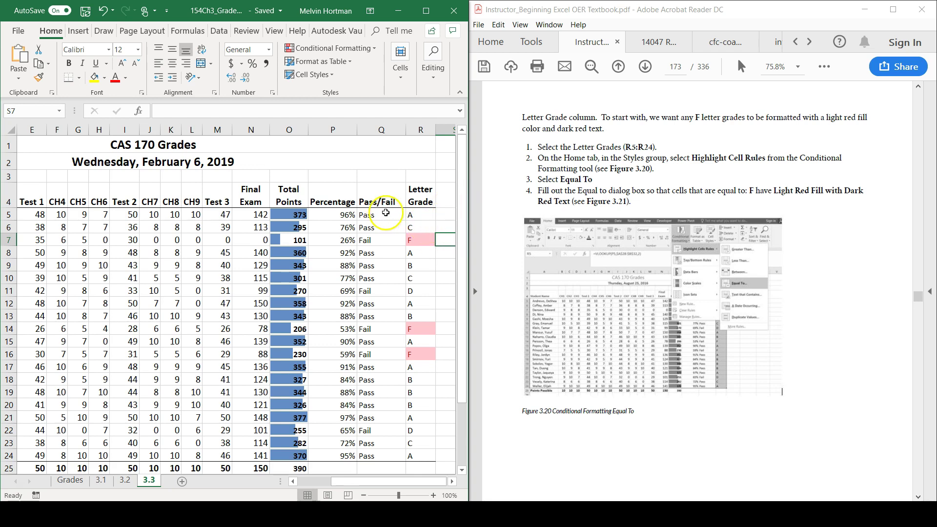
# Add an Equal To 'Pass' rule to Q5:Q24 with Yellow Fill and Dark Yellow Text.
pyautogui.moveTo(385, 212); pyautogui.dragTo(367, 455)
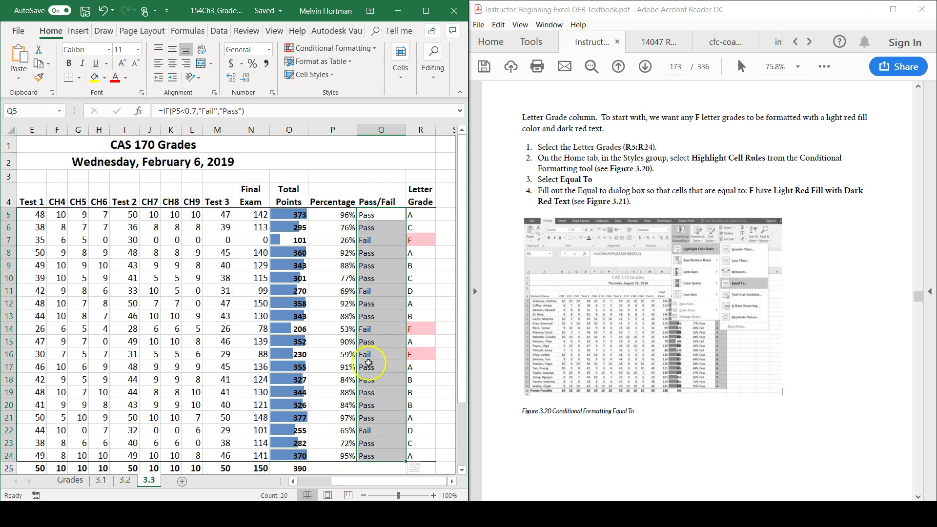
pyautogui.click(370, 49)
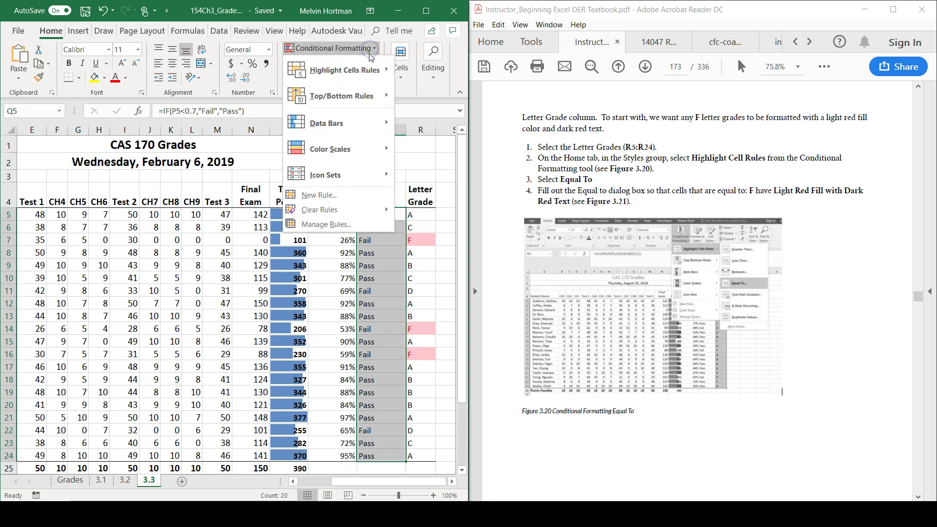
pyautogui.moveTo(369, 71)
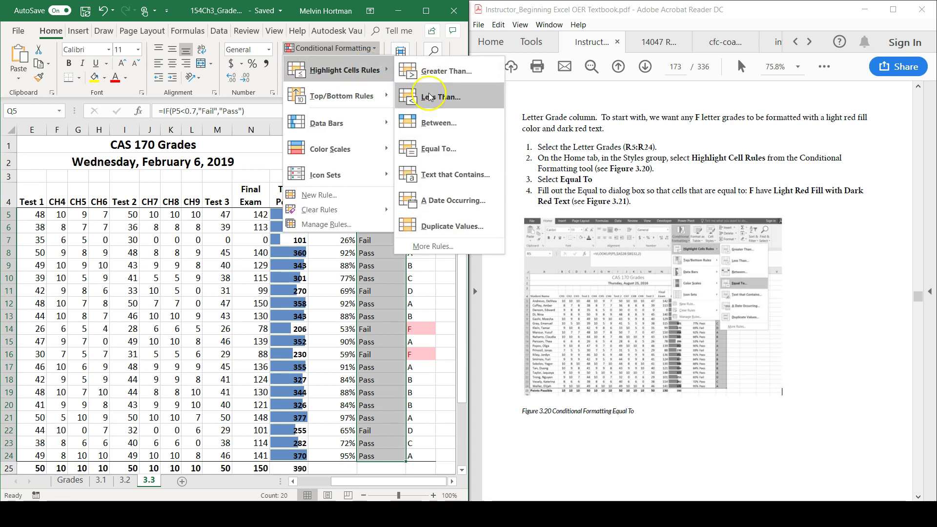
pyautogui.click(439, 148)
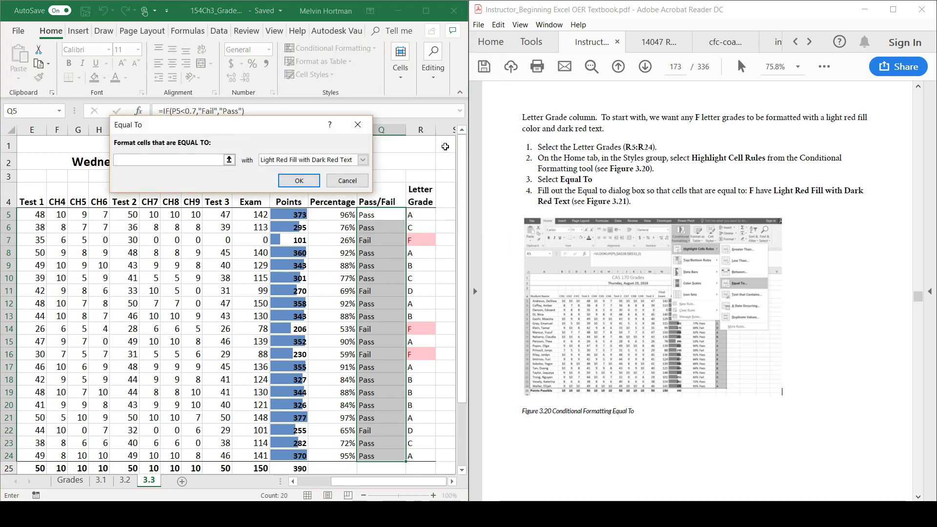
pyautogui.write('Pass')
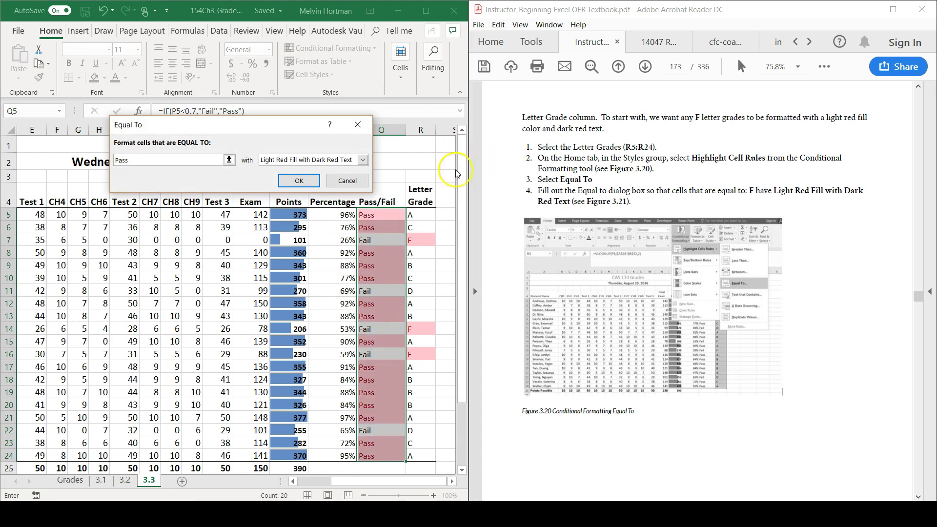
pyautogui.click(360, 162)
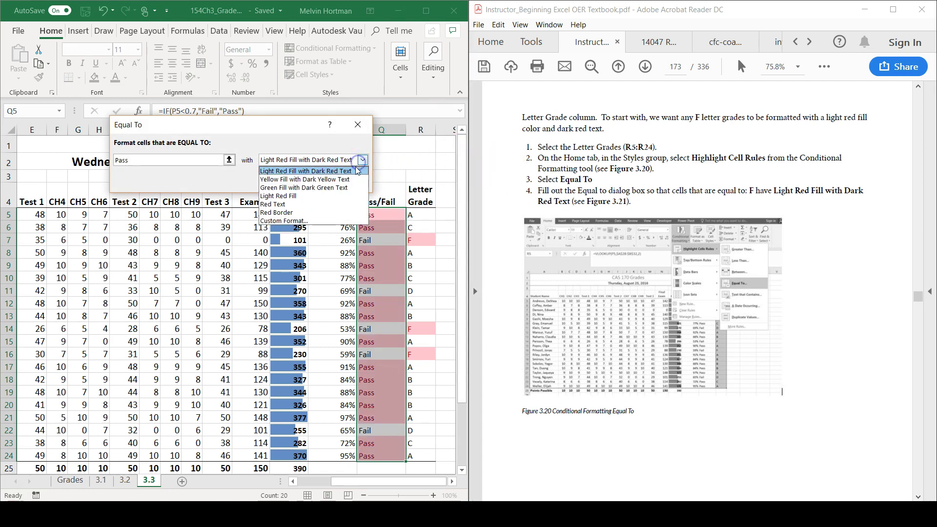
pyautogui.click(342, 180)
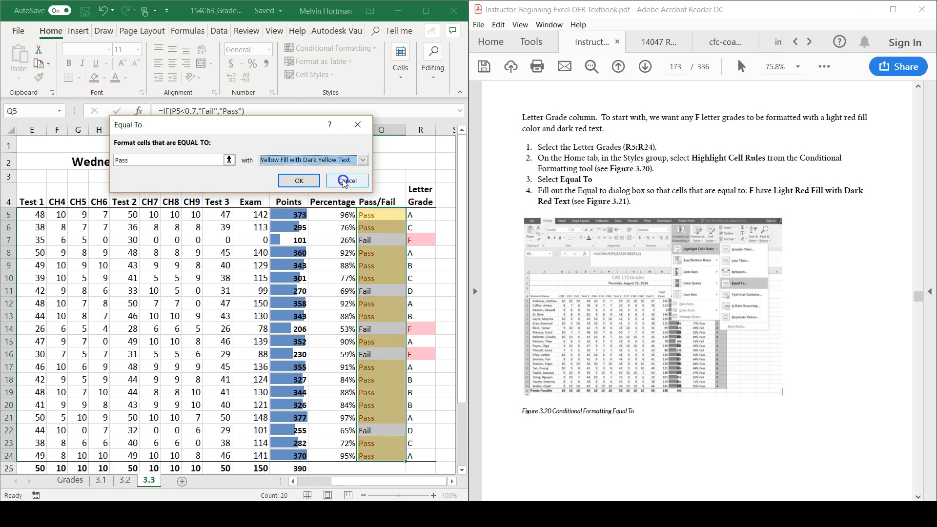
pyautogui.click(307, 182)
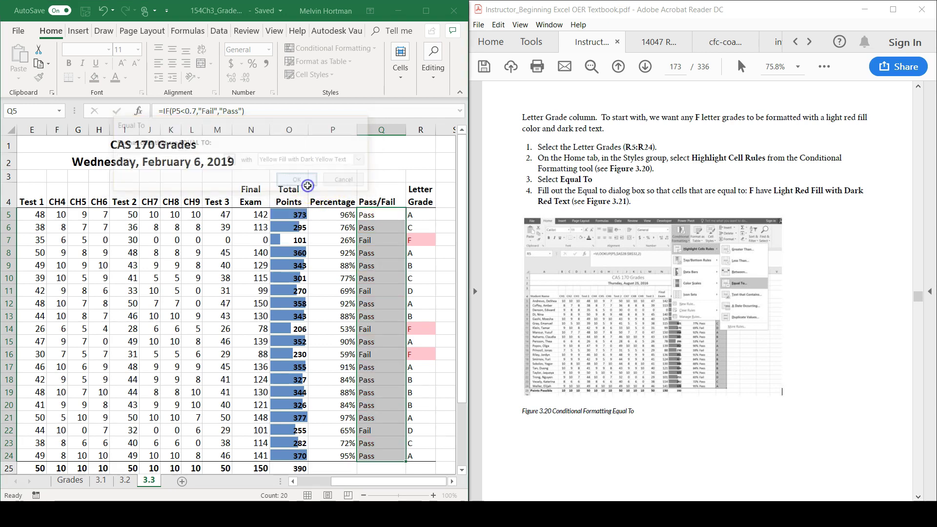
pyautogui.click(358, 188)
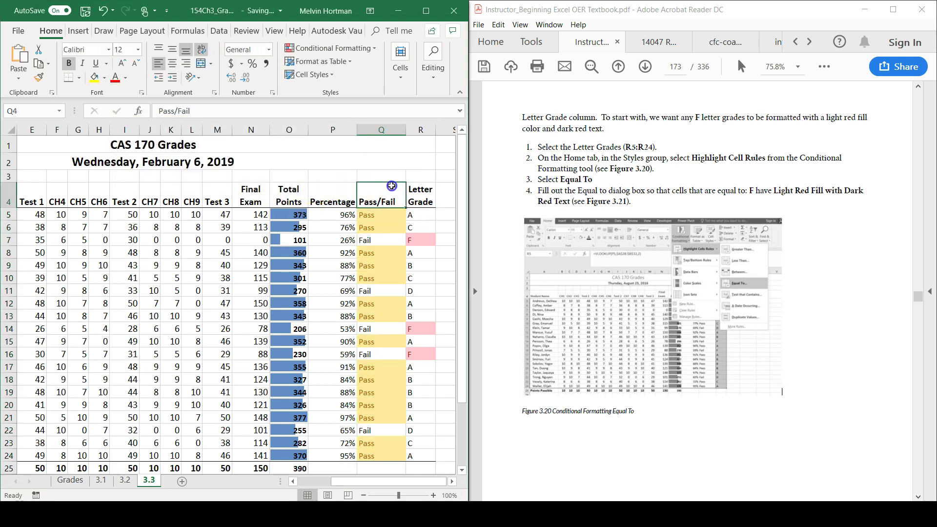
# Set up a Less Than rule on the Percentage cells P5:P24 with threshold .6.
pyautogui.moveTo(317, 216); pyautogui.dragTo(318, 455)
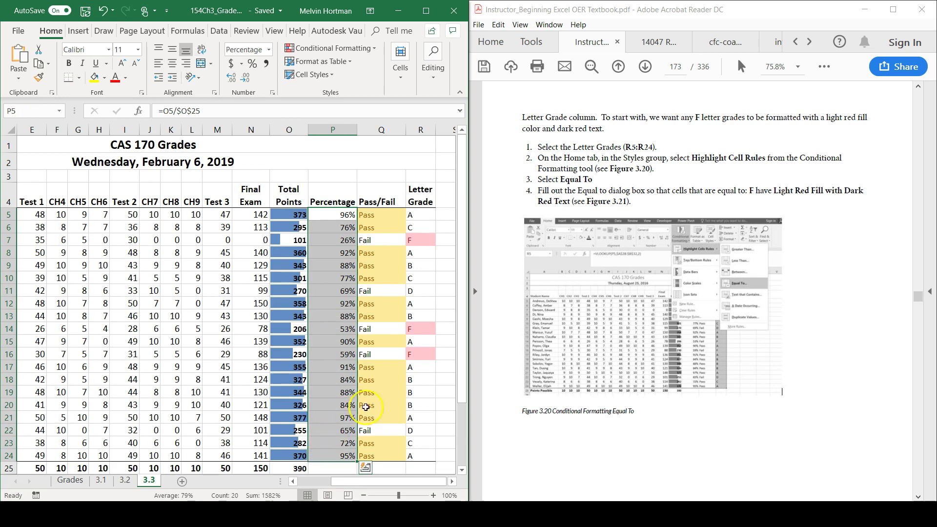
pyautogui.click(370, 47)
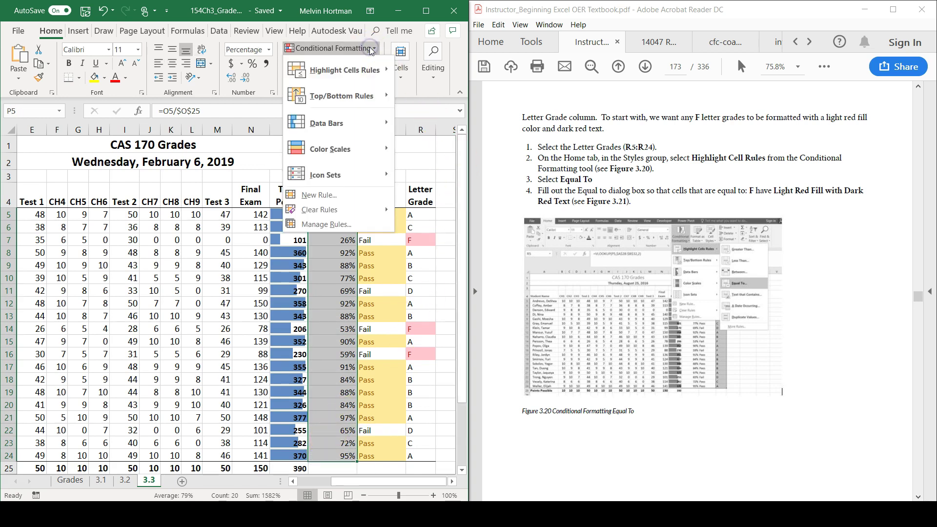
pyautogui.moveTo(359, 68)
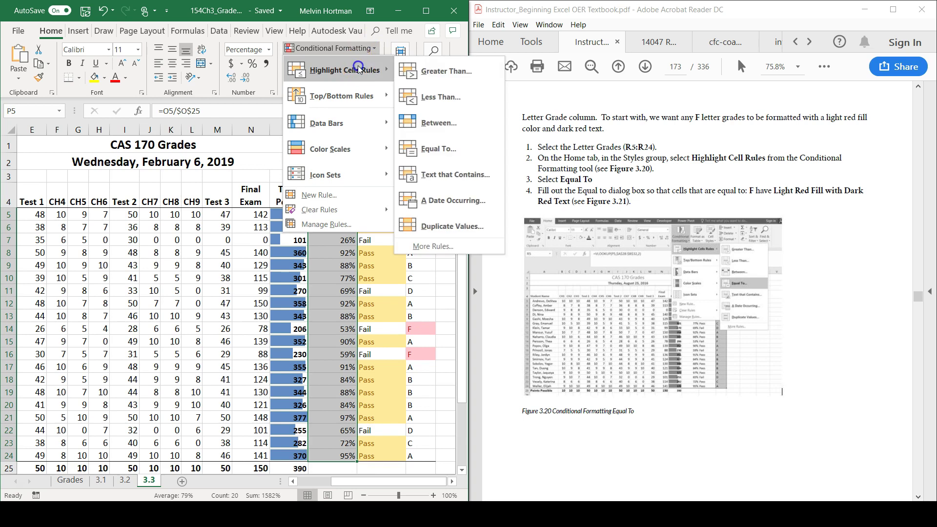
pyautogui.click(454, 97)
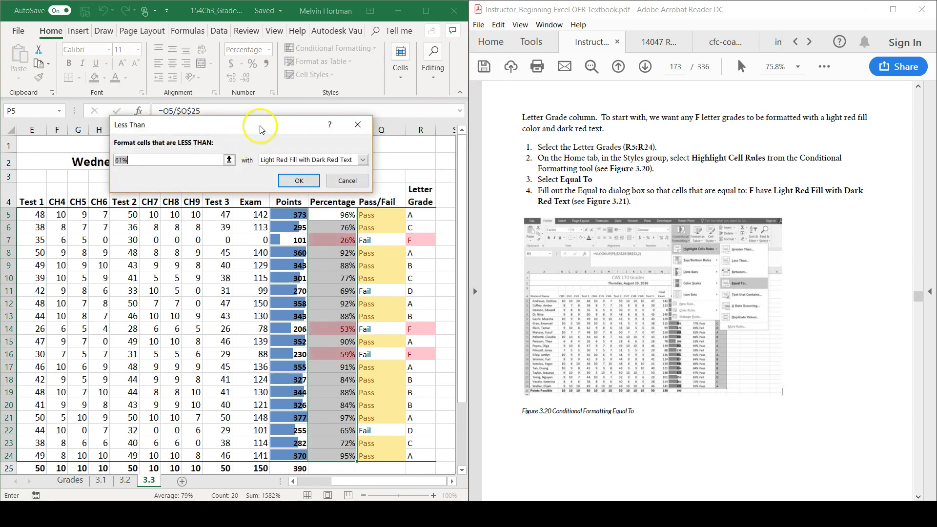
pyautogui.moveTo(262, 126); pyautogui.dragTo(547, 165)
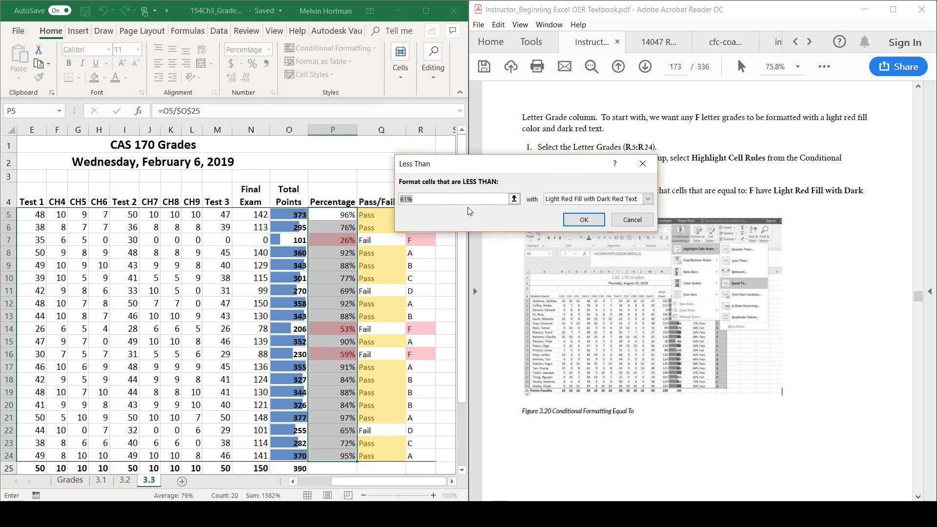
pyautogui.write('.')
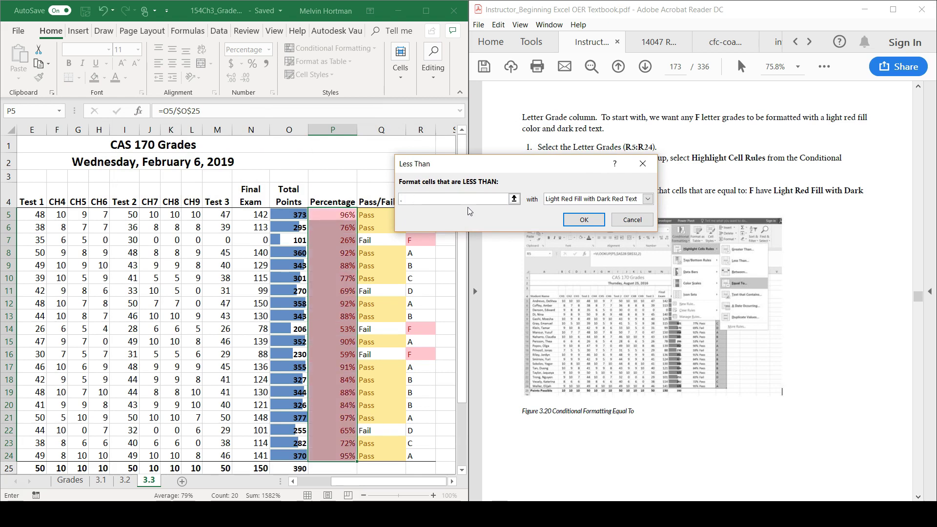
pyautogui.write('6')
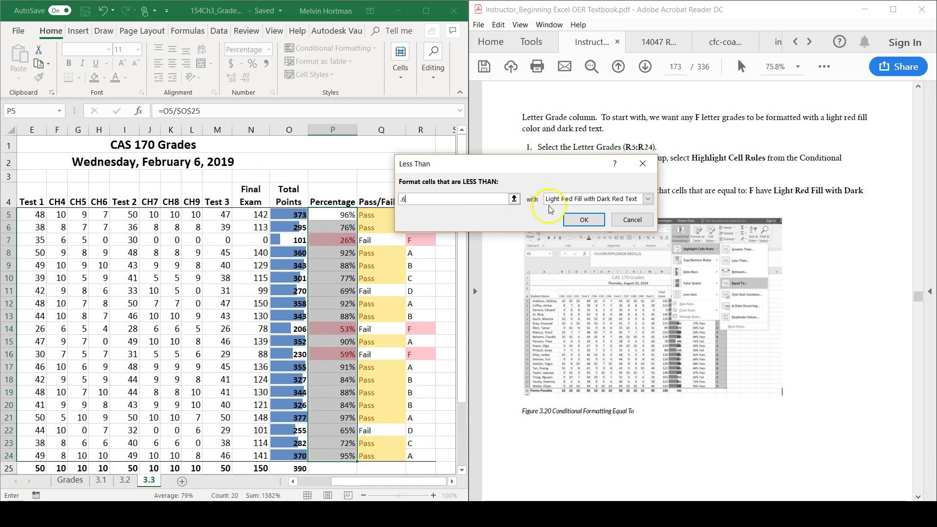
pyautogui.click(647, 200)
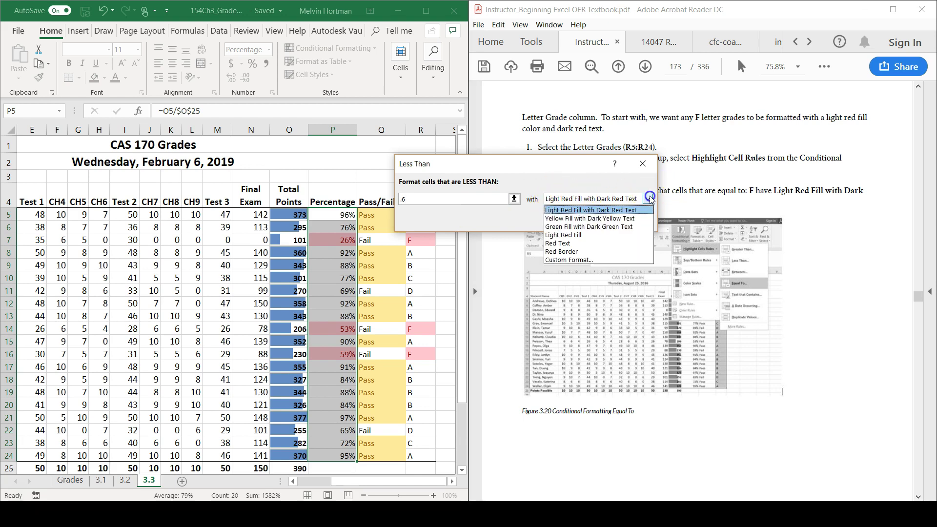
# Give the Less Than .6 rule a custom Bold Italic red font format and apply it.
pyautogui.click(575, 260)
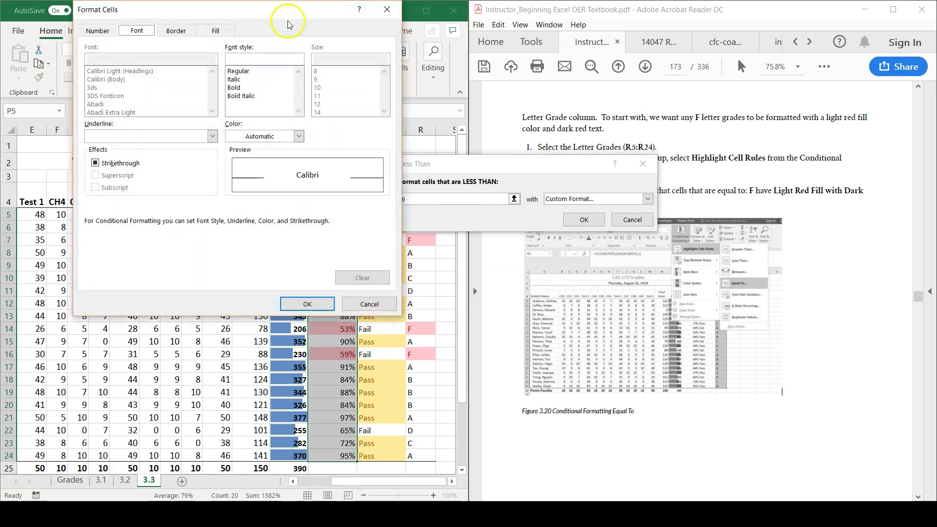
pyautogui.moveTo(296, 14); pyautogui.dragTo(397, 143)
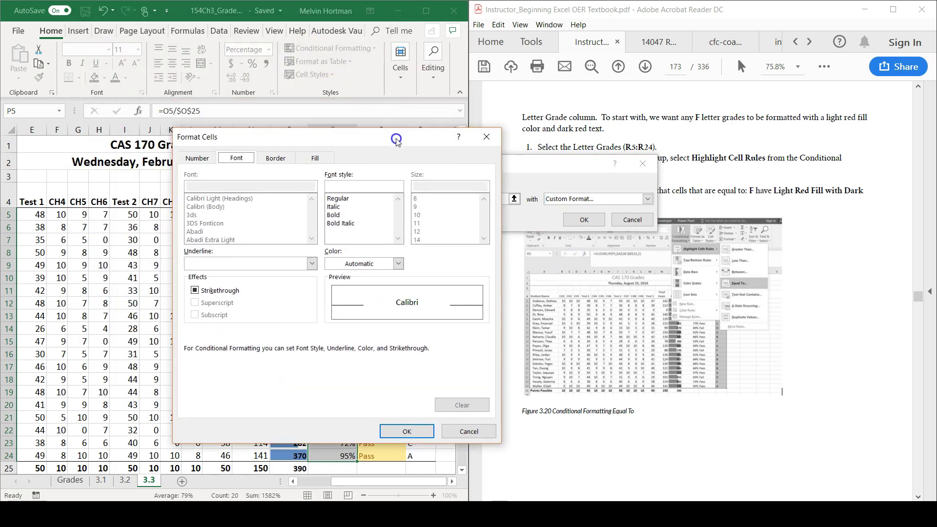
pyautogui.click(349, 225)
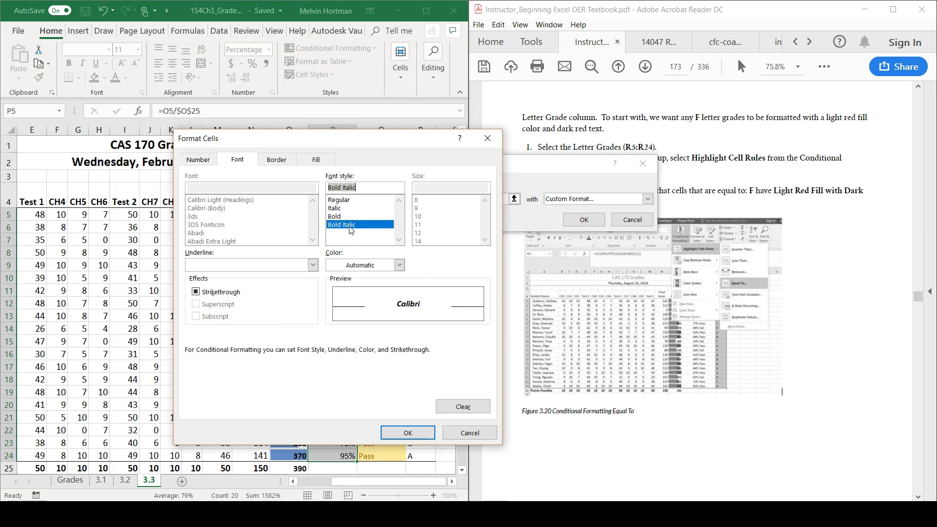
pyautogui.click(399, 265)
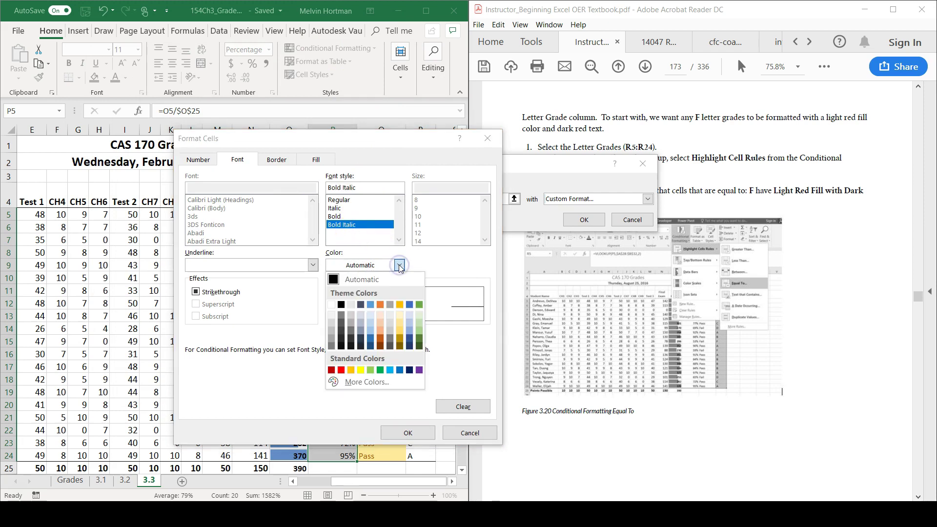
pyautogui.click(341, 370)
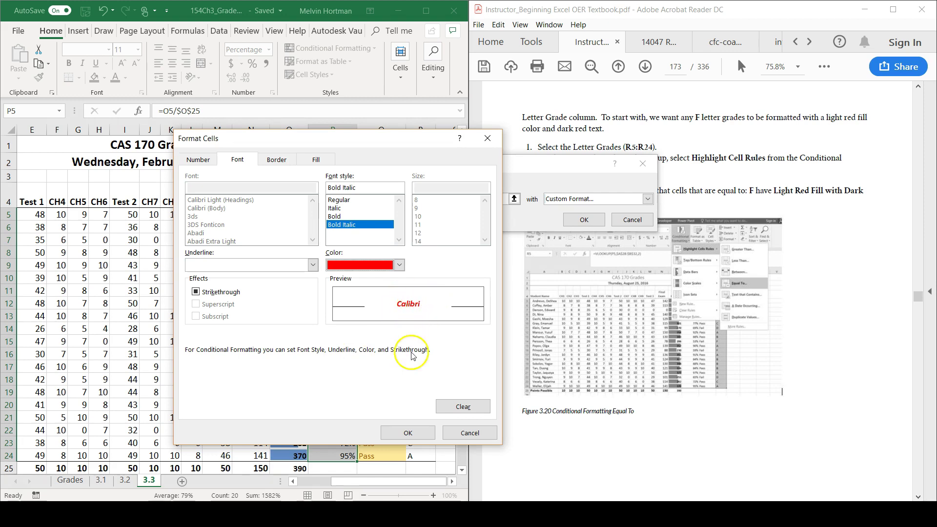
pyautogui.click(409, 432)
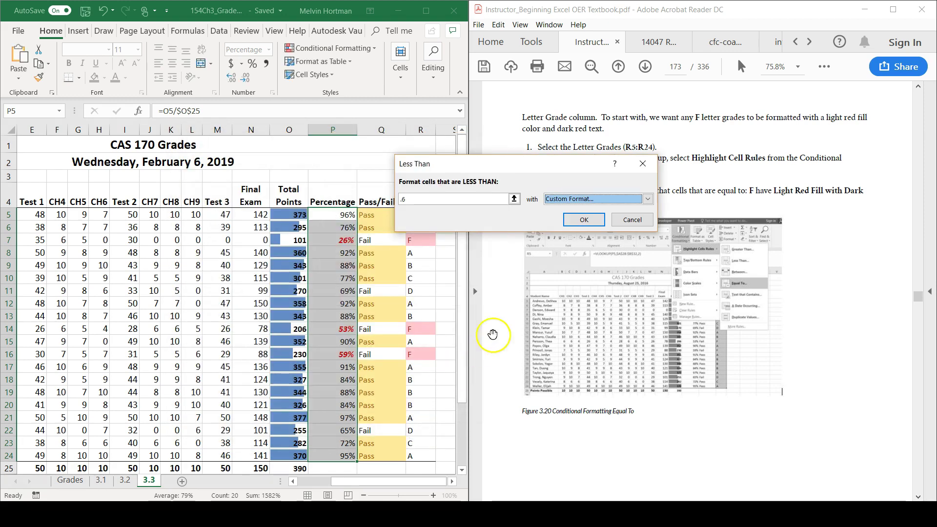
pyautogui.click(588, 220)
pyautogui.click(443, 303)
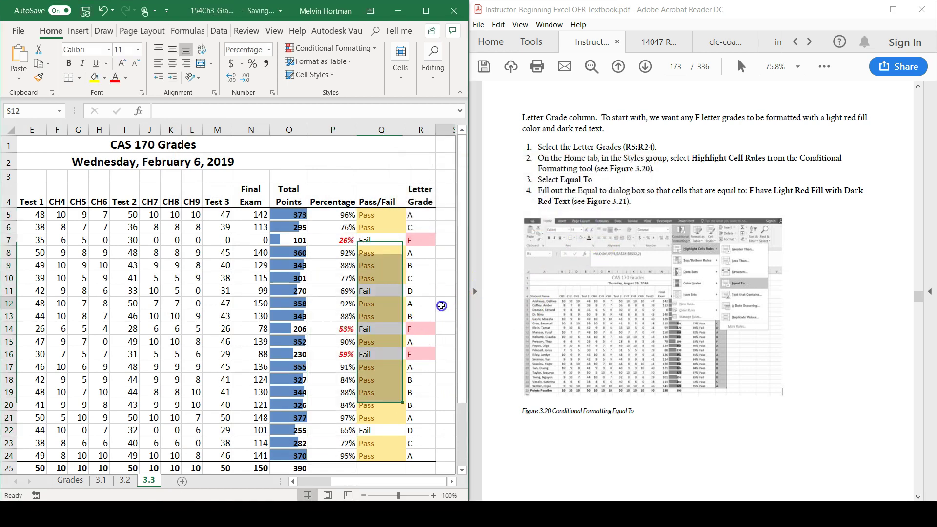